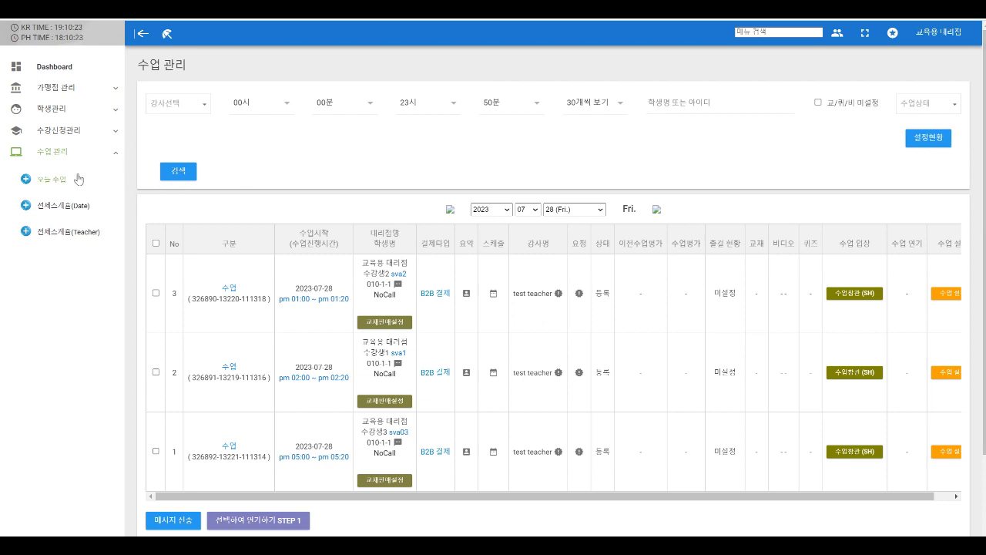
# Step: Start batch postponement (선택하여 연기하기) in today's class list, select all classes, and open and dismiss the STEP 2 confirmation dialog
pyautogui.scroll(-1, 522, 444)
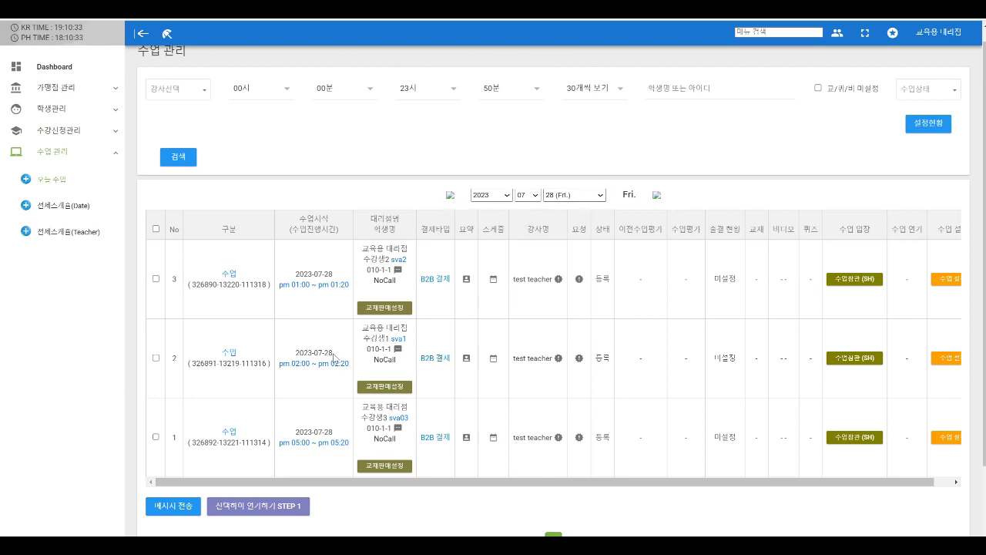
pyautogui.click(254, 505)
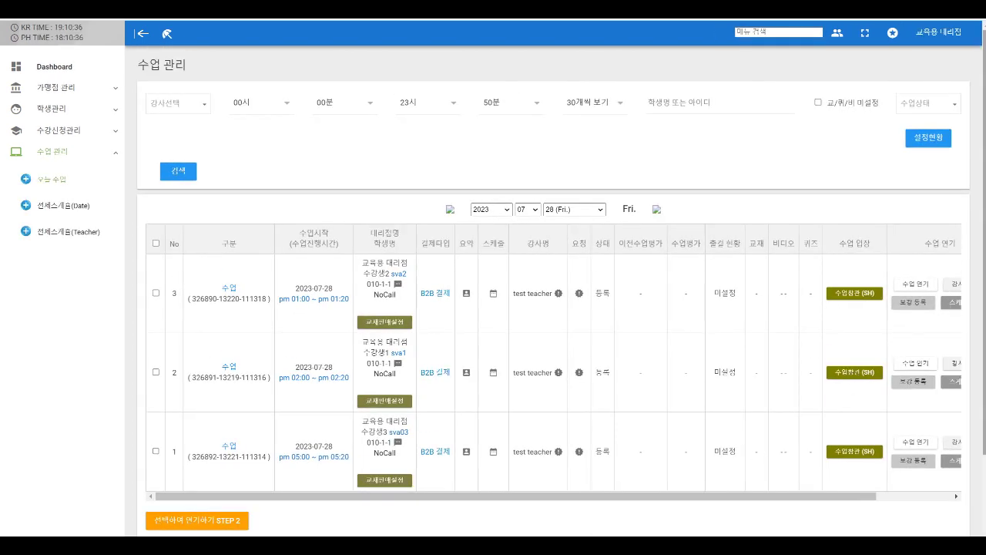
pyautogui.scroll(-1, 398, 342)
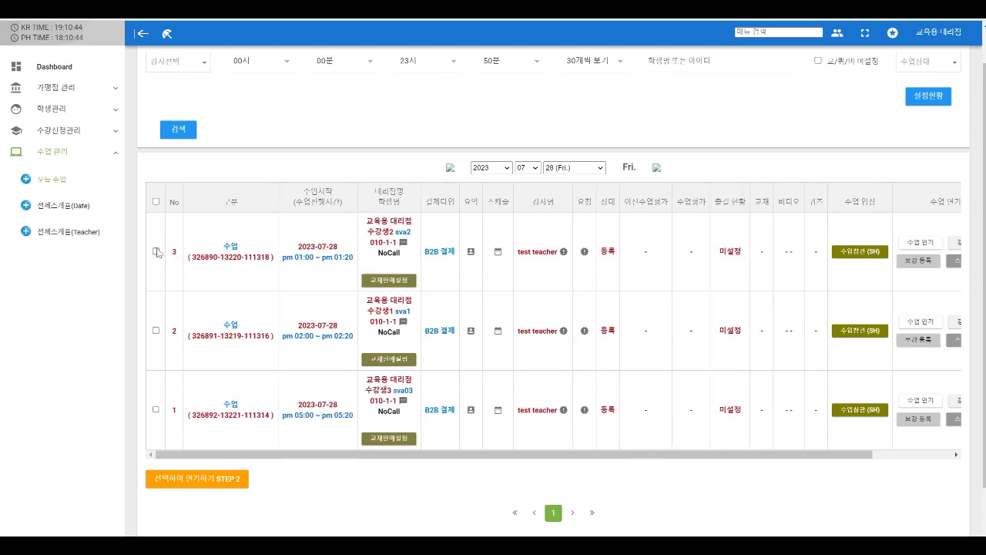
pyautogui.click(156, 203)
pyautogui.click(242, 480)
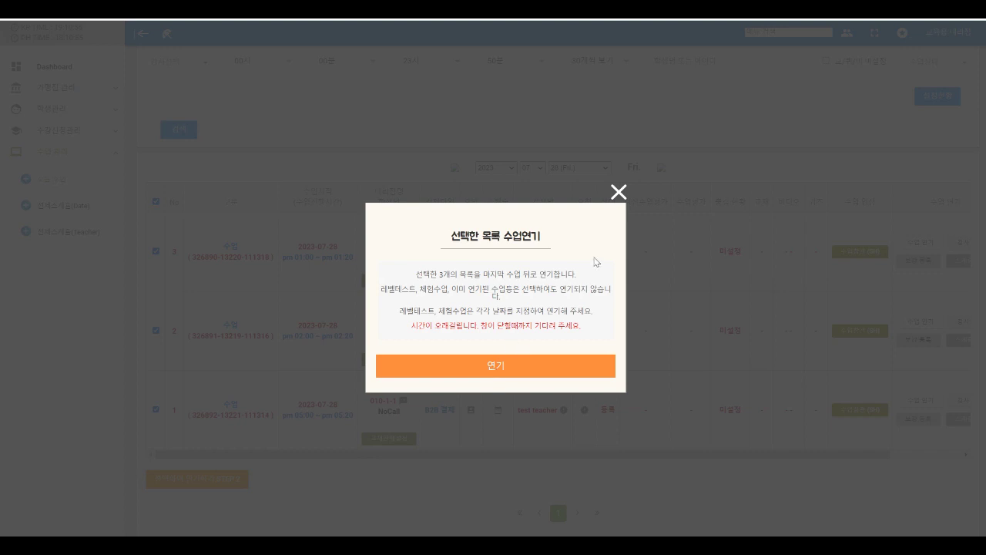
pyautogui.click(618, 193)
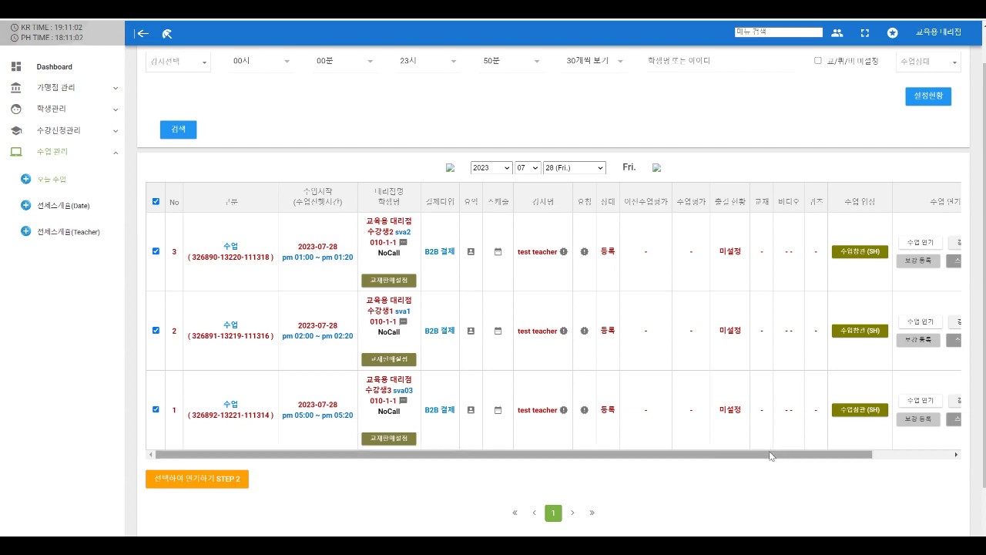
# Step: Open the 1:00 pm class's postponement dialog (수업 연기), continue to date-first selection (날짜먼저 선택), and close it without postponing
pyautogui.moveTo(772, 447); pyautogui.dragTo(833, 450)
pyautogui.click(860, 243)
pyautogui.click(618, 191)
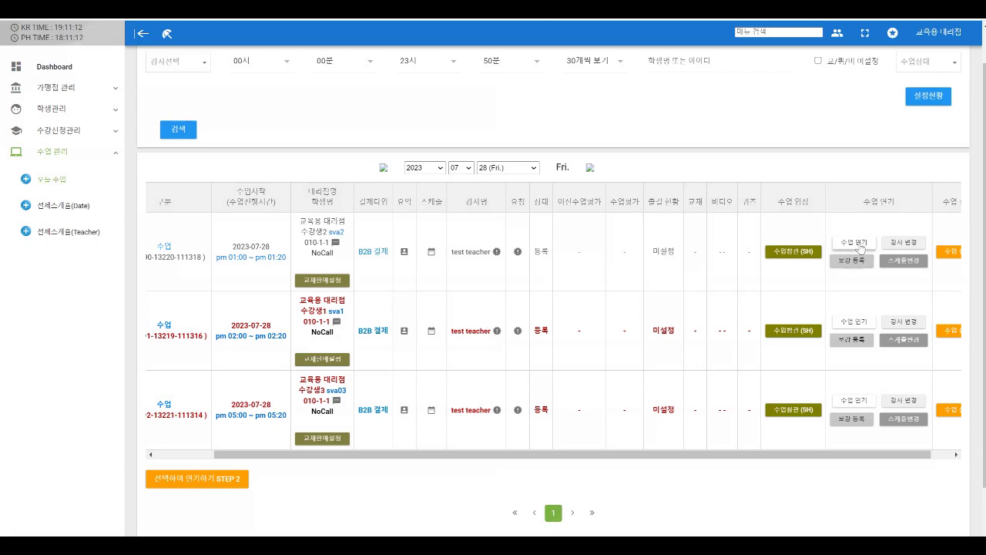
pyautogui.click(860, 245)
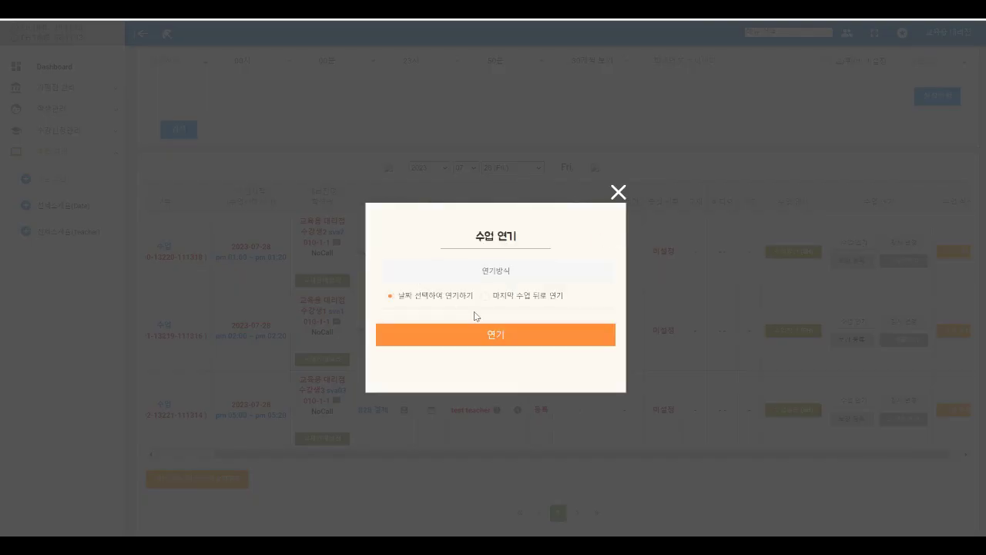
pyautogui.click(533, 296)
pyautogui.click(436, 333)
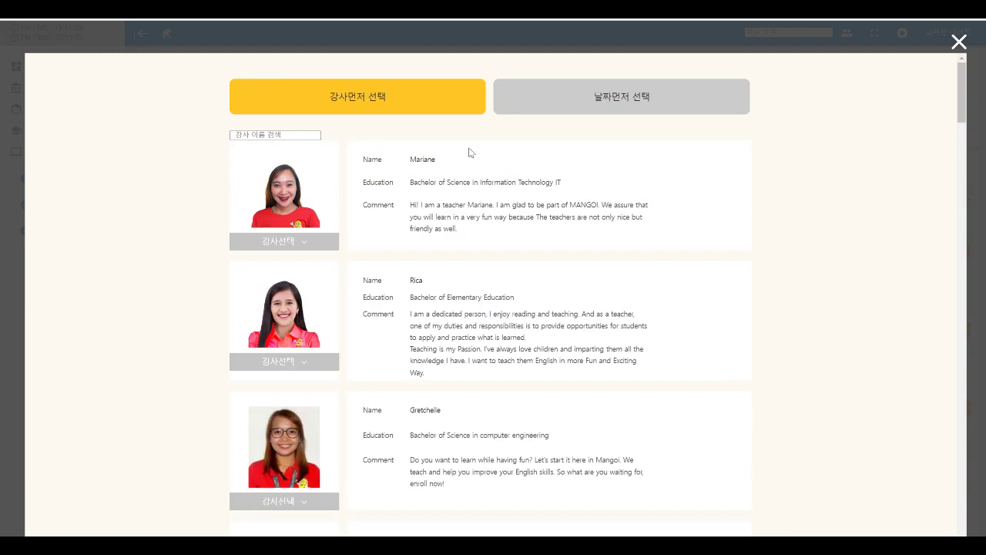
pyautogui.click(560, 97)
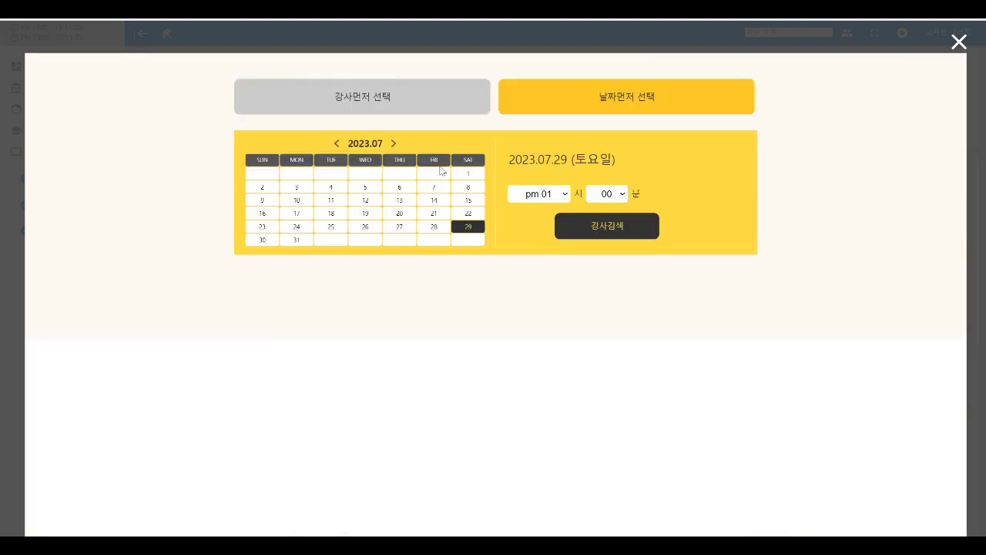
pyautogui.click(958, 49)
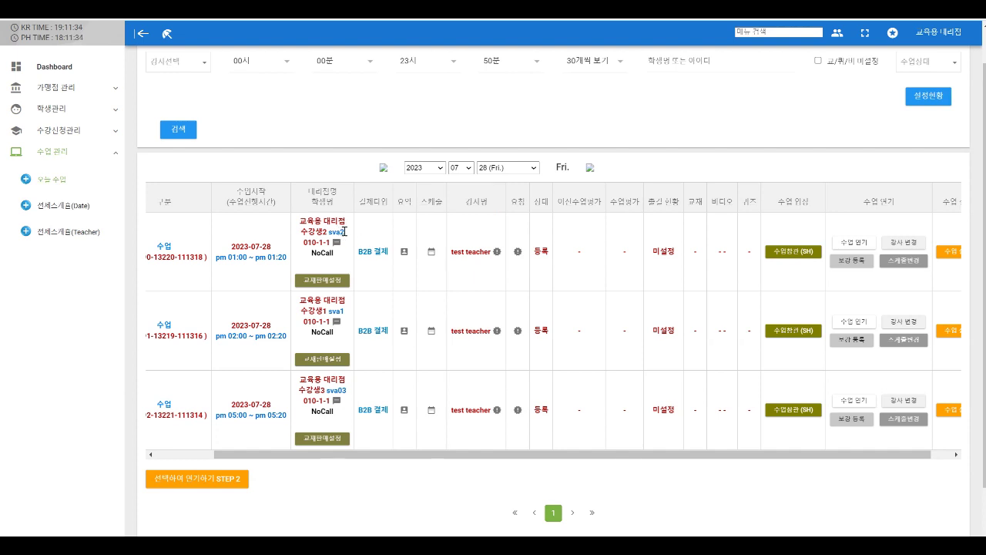
# Step: Open the makeup class registration (보강 등록) for the 1:00 pm class and close it
pyautogui.click(544, 272)
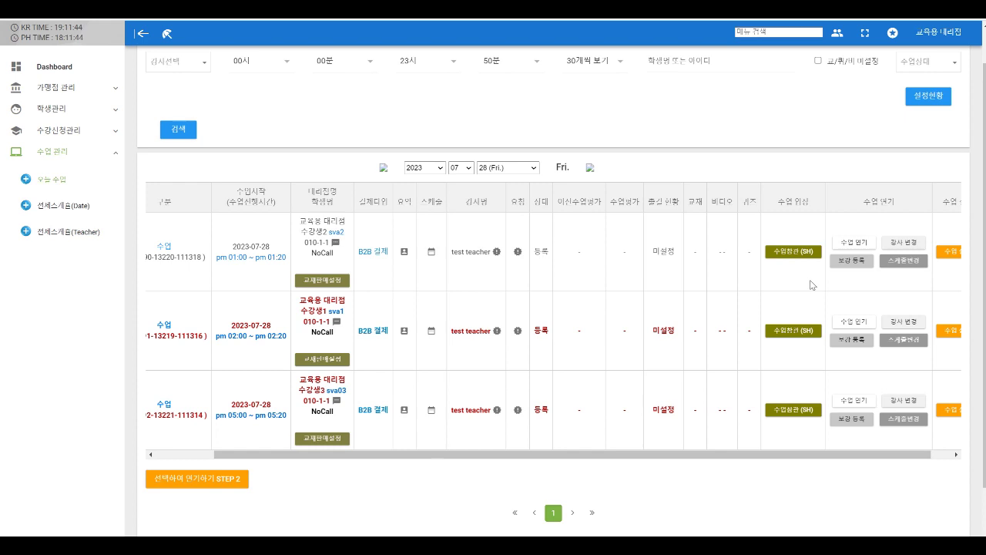
pyautogui.moveTo(662, 457)
pyautogui.mouseDown()
pyautogui.moveTo(701, 457)
pyautogui.moveTo(634, 458)
pyautogui.moveTo(682, 461)
pyautogui.mouseUp()
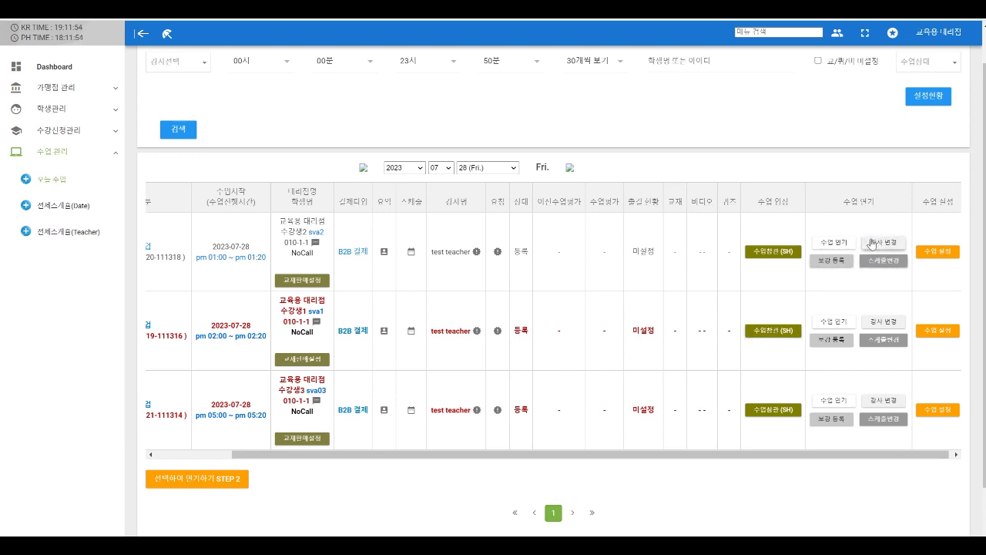
pyautogui.click(832, 261)
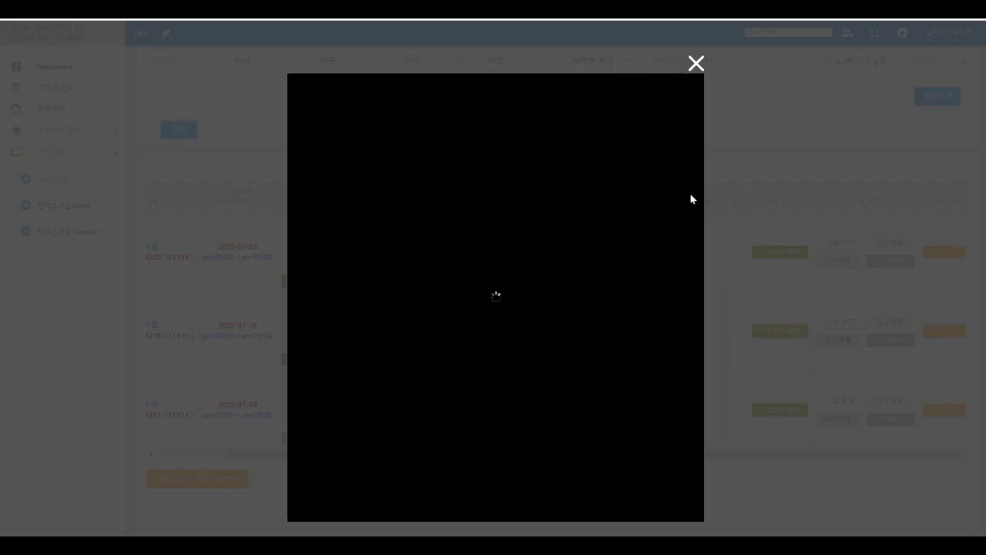
pyautogui.click(696, 66)
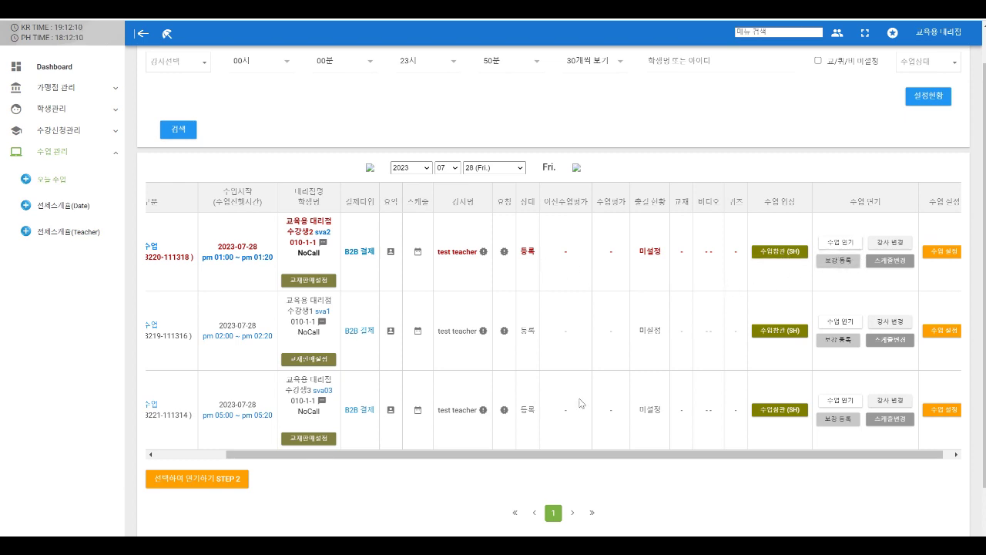
# Step: Open the schedule change dialog (스케줄변경) for the 1:00 pm class and close it
pyautogui.moveTo(523, 459); pyautogui.dragTo(572, 447)
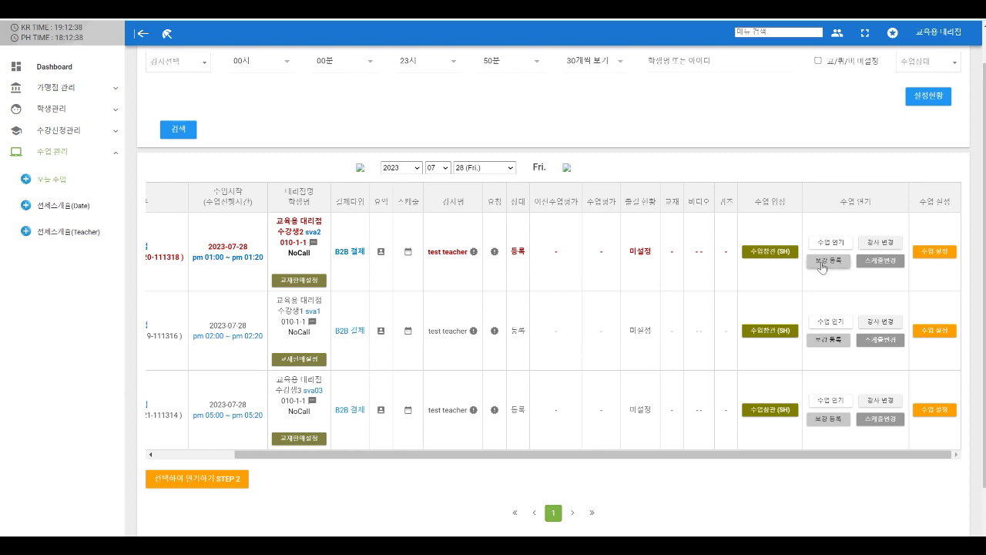
pyautogui.moveTo(614, 457)
pyautogui.mouseDown()
pyautogui.moveTo(550, 458)
pyautogui.moveTo(627, 462)
pyautogui.moveTo(532, 472)
pyautogui.moveTo(600, 468)
pyautogui.mouseUp()
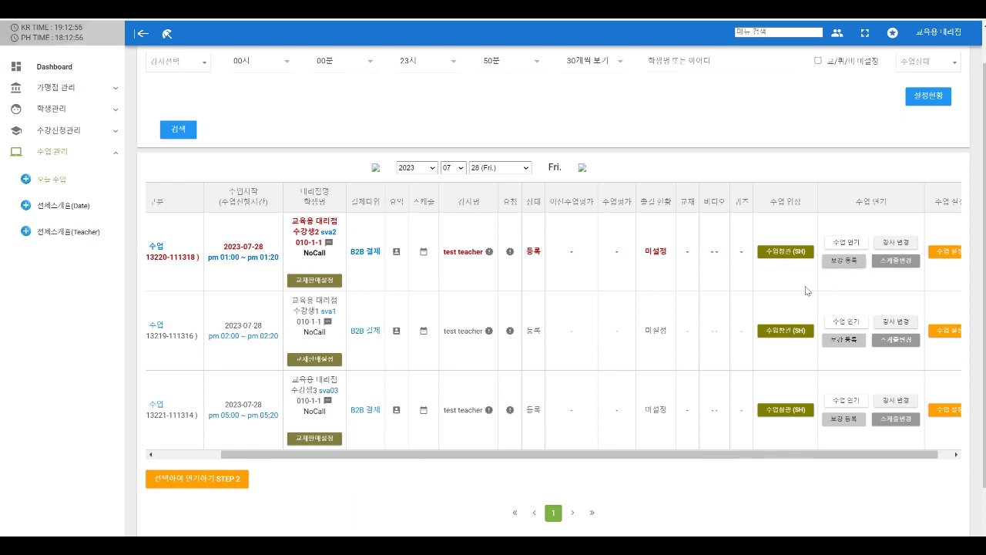
pyautogui.click(890, 262)
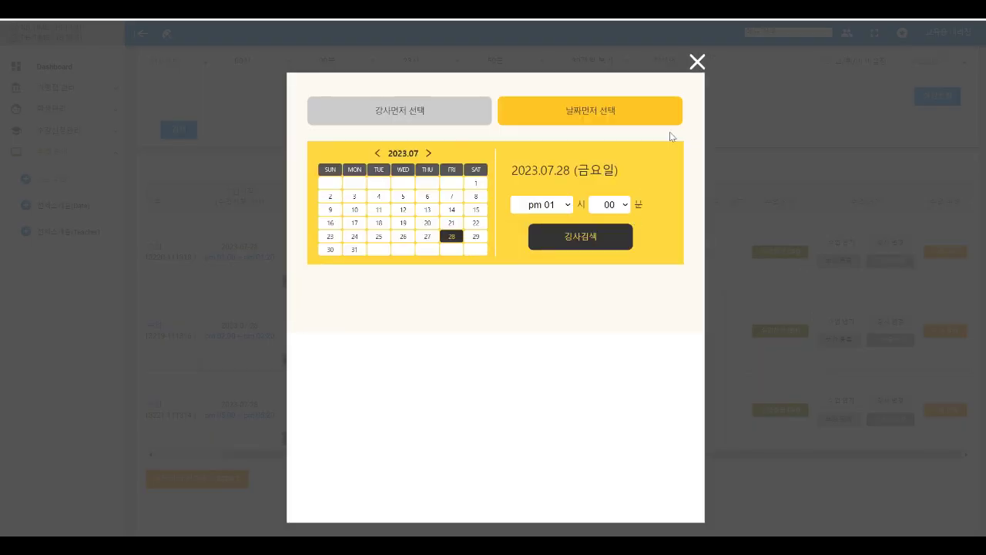
pyautogui.click(697, 62)
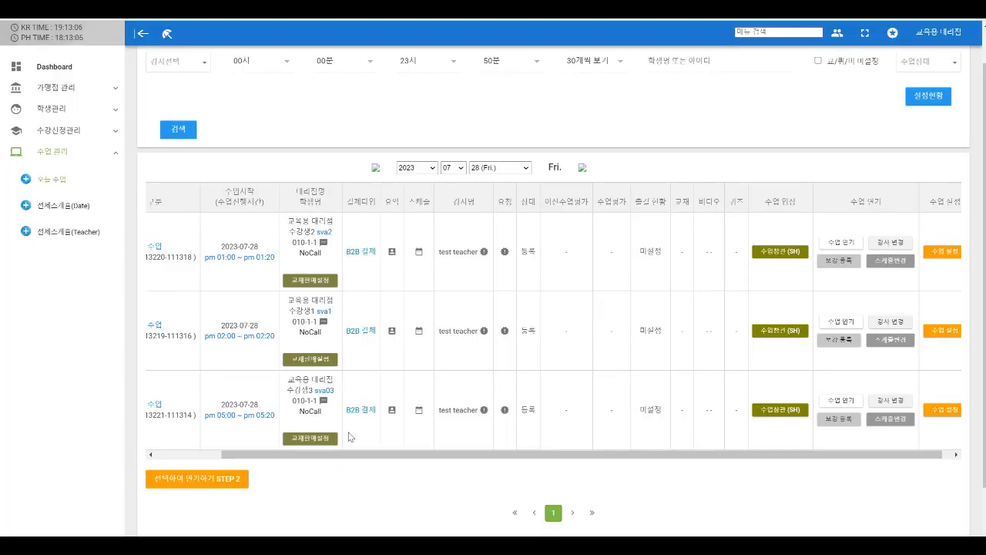
# Step: Try July 24, 25, 27 and 28 and the start hour options in the 1:00 pm class's schedule change dialog, and close it unsaved
pyautogui.moveTo(351, 454); pyautogui.dragTo(374, 450)
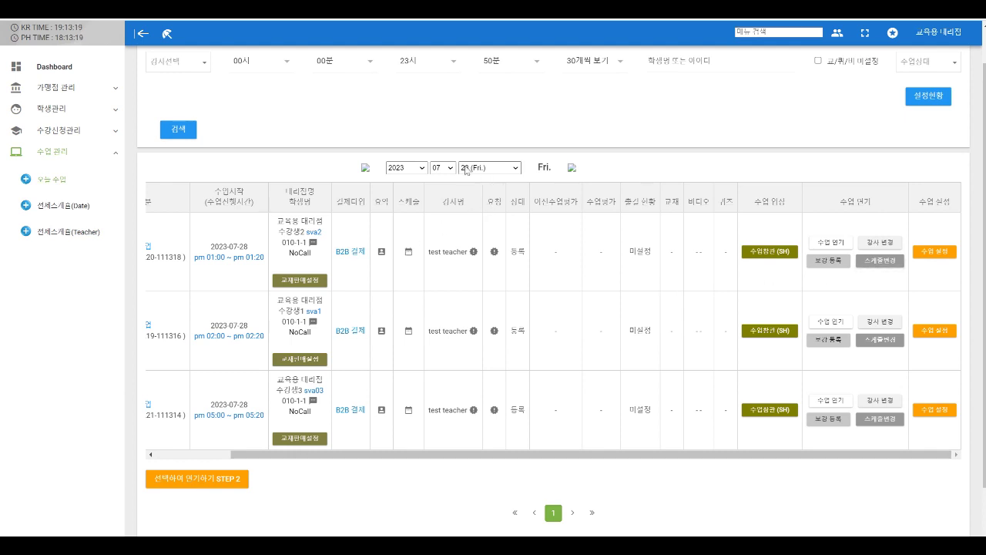
pyautogui.click(413, 242)
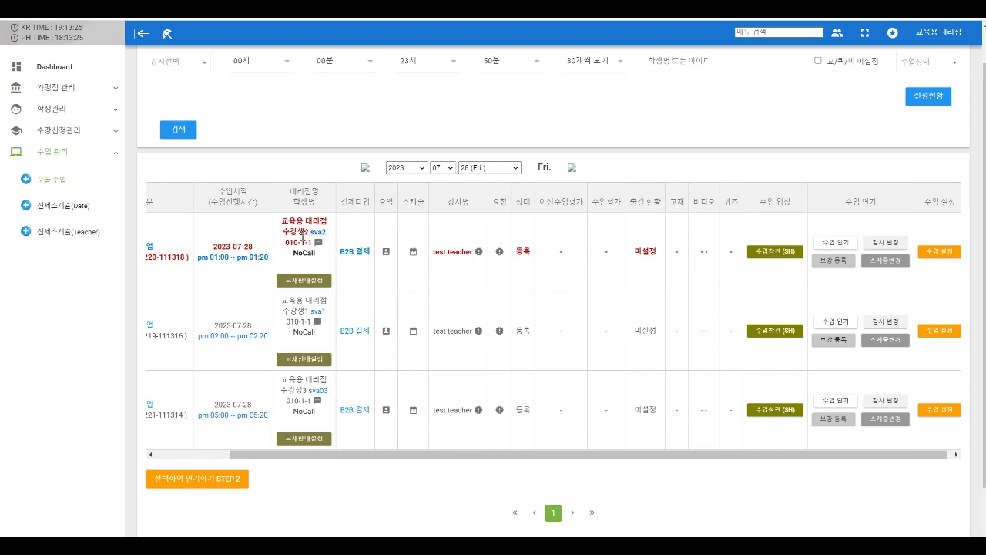
pyautogui.click(883, 262)
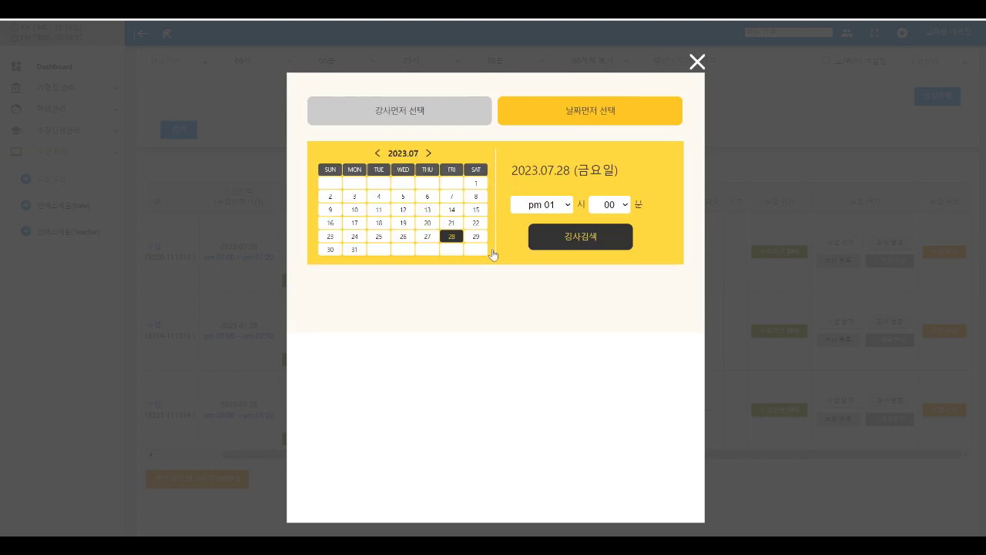
pyautogui.click(354, 237)
pyautogui.click(380, 238)
pyautogui.click(452, 238)
pyautogui.click(428, 238)
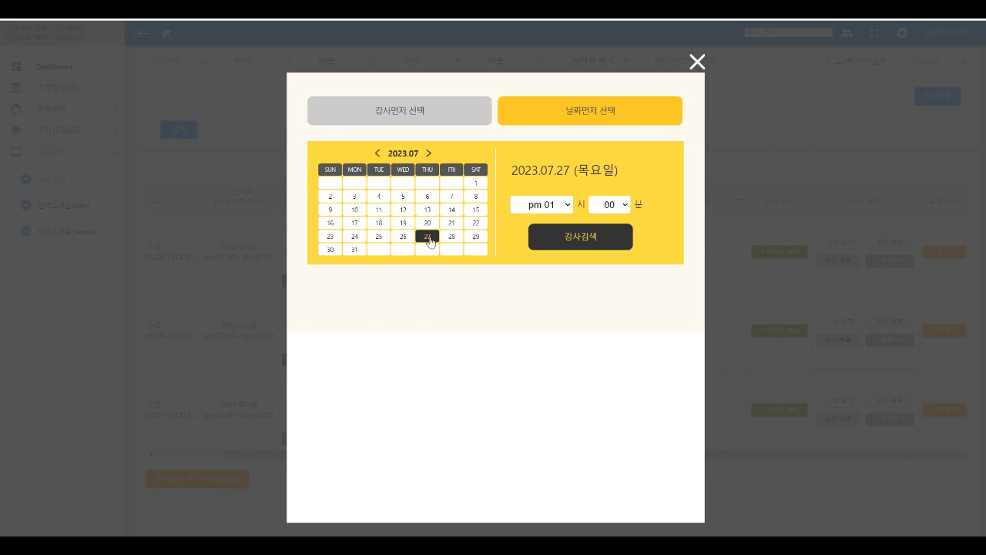
pyautogui.click(561, 207)
pyautogui.click(560, 327)
pyautogui.click(453, 239)
pyautogui.click(697, 61)
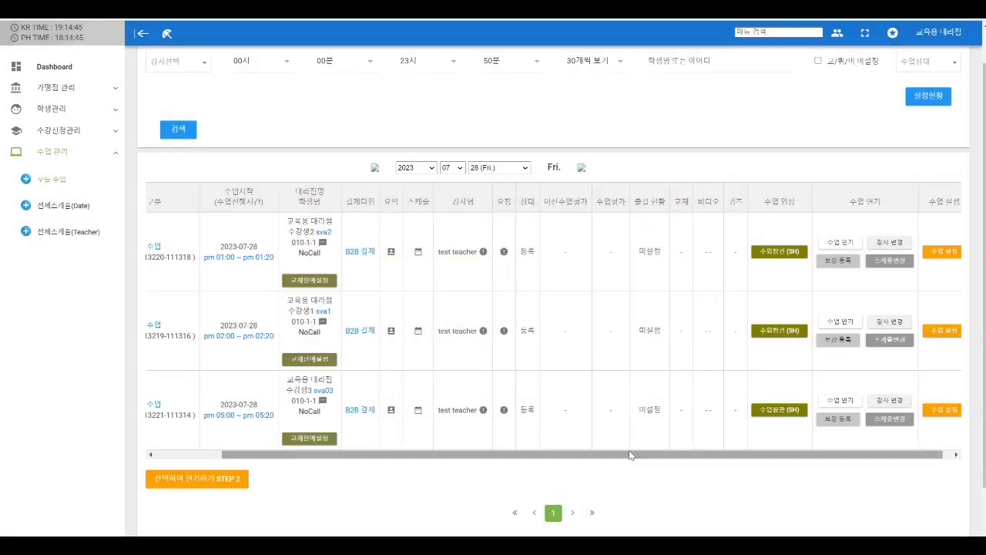
pyautogui.moveTo(608, 455); pyautogui.dragTo(482, 456)
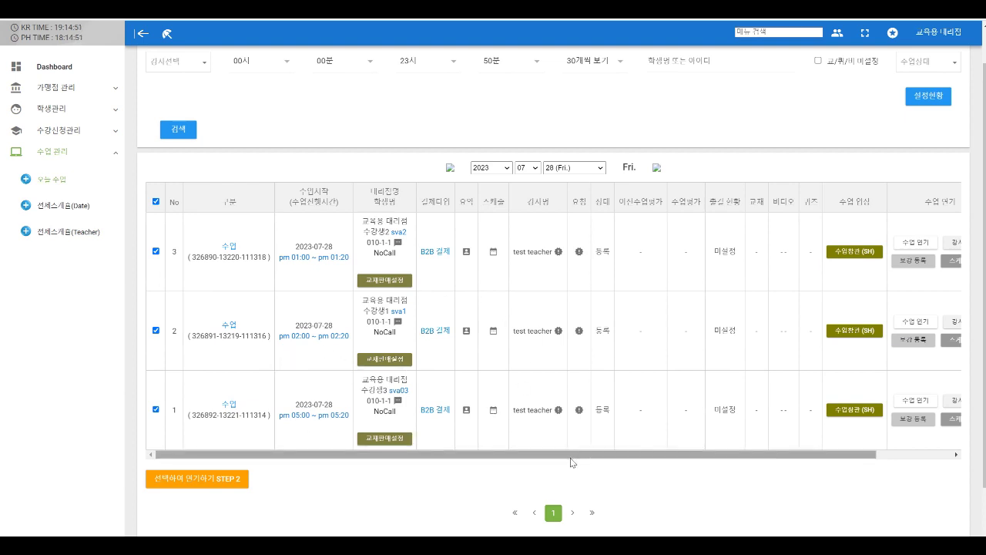
pyautogui.moveTo(562, 458); pyautogui.dragTo(637, 457)
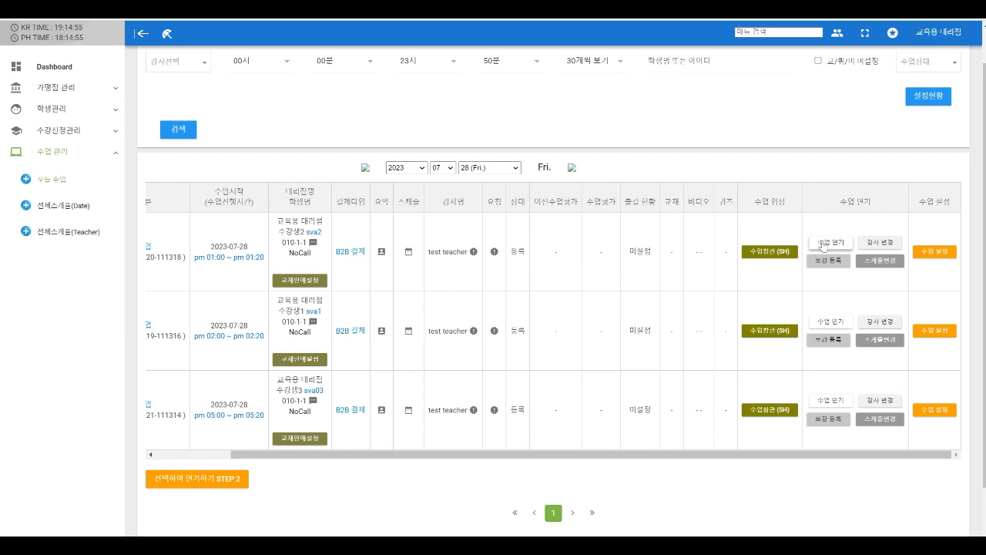
pyautogui.moveTo(517, 453); pyautogui.dragTo(433, 455)
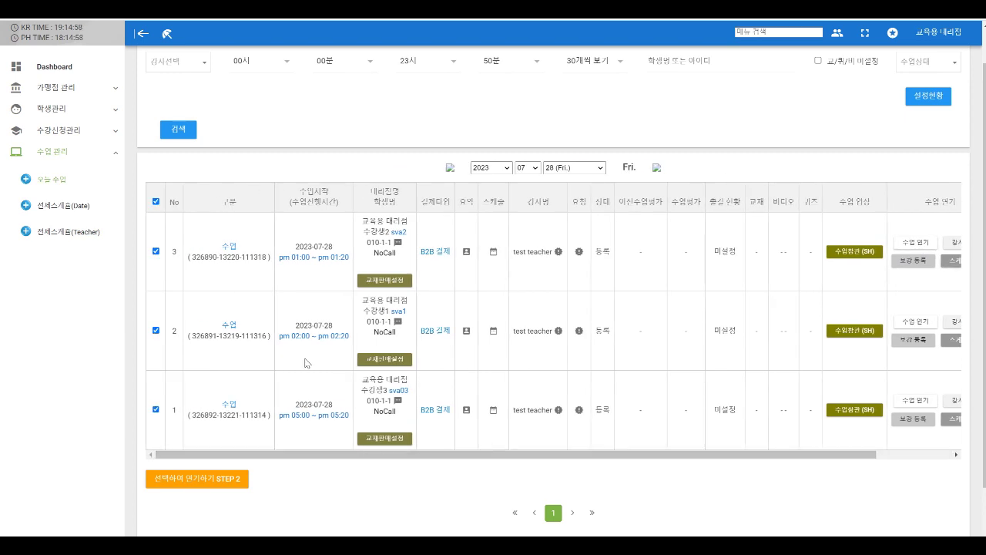
# Step: Open the course extension page (수강 연장) under student management (학생관리) and review the whole fee table
pyautogui.click(69, 120)
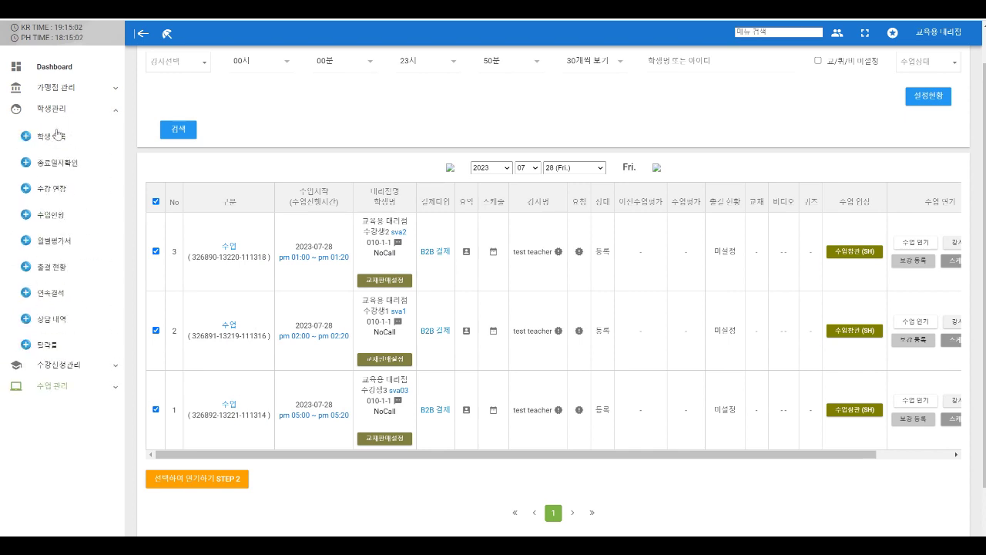
pyautogui.click(53, 189)
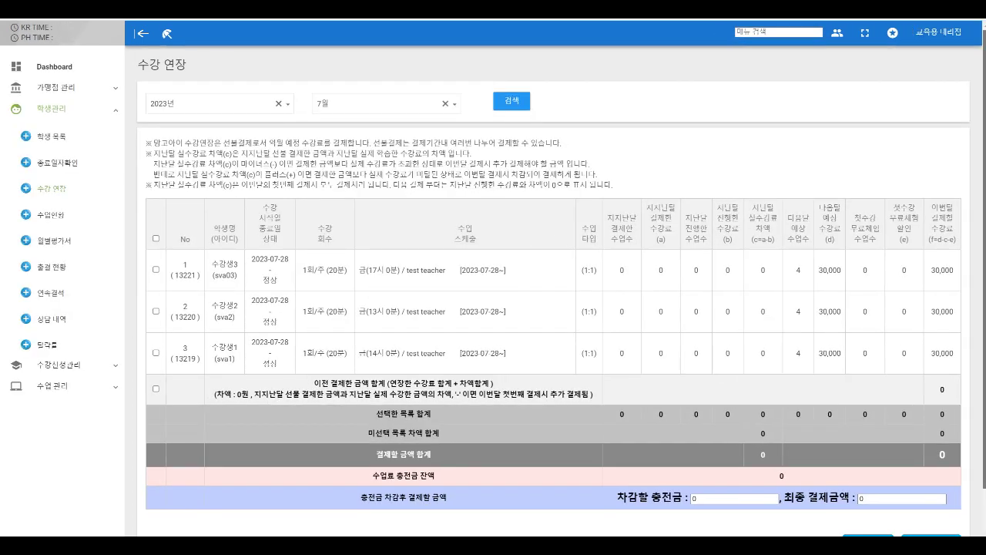
pyautogui.scroll(-1, 698, 281)
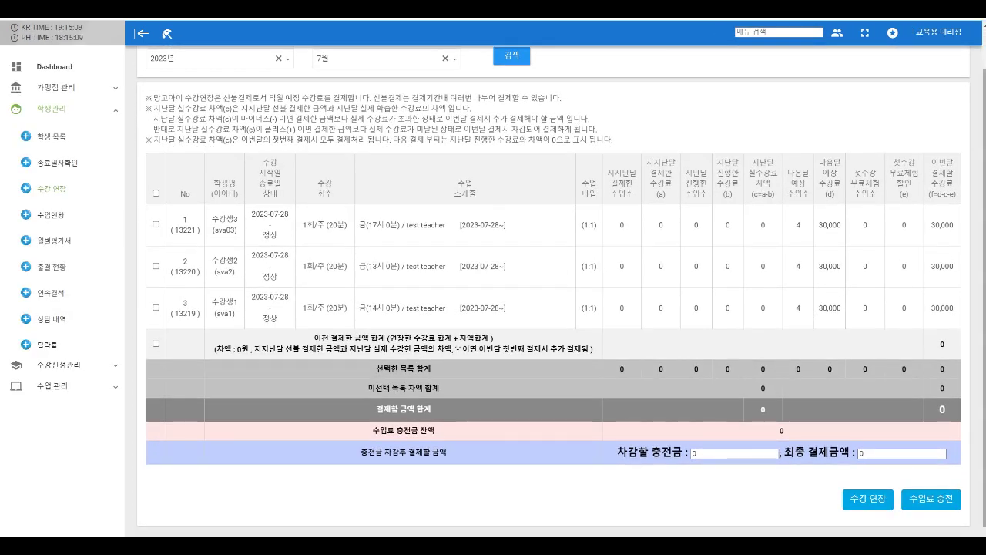
pyautogui.scroll(1, 860, 221)
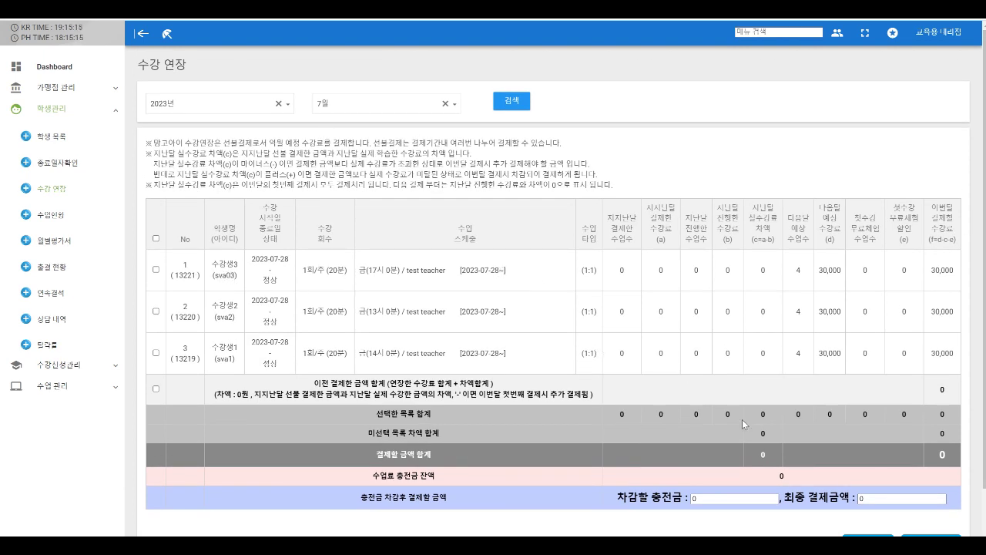
# Step: Choose 7월 as the month in the course extension filter
pyautogui.click(365, 111)
pyautogui.click(339, 103)
pyautogui.click(343, 110)
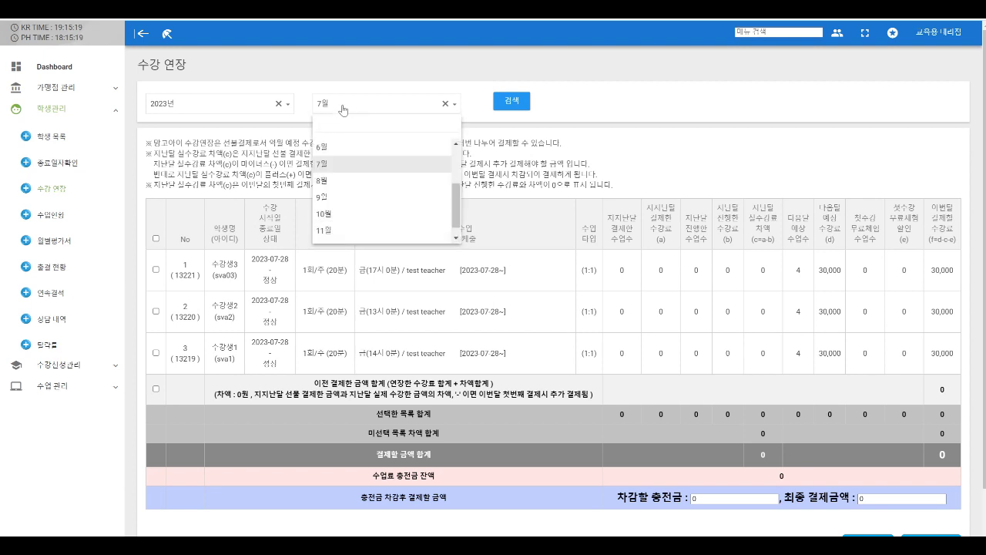
pyautogui.click(334, 163)
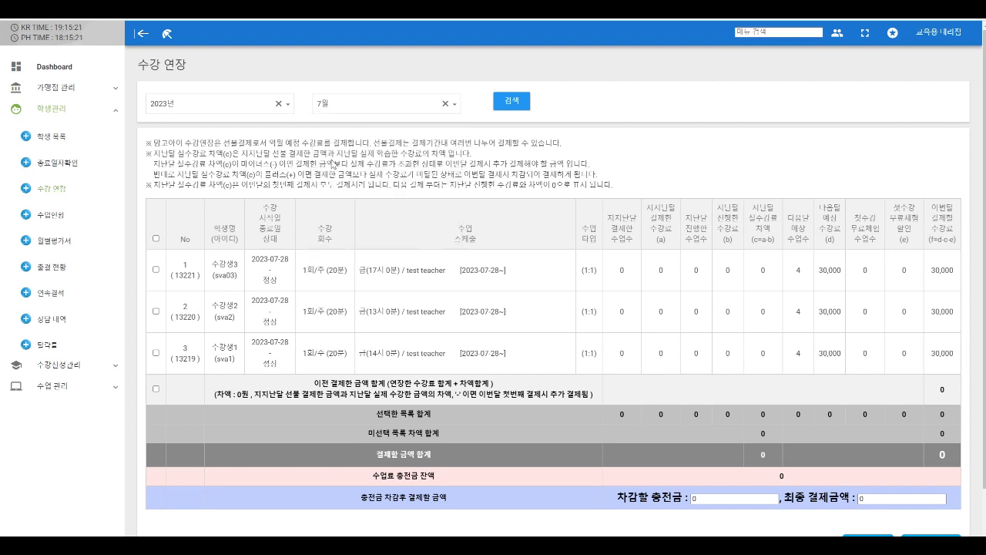
# Step: Select all students in the course extension list and review the payment summary beneath it
pyautogui.click(156, 239)
pyautogui.moveTo(967, 323); pyautogui.dragTo(498, 314)
pyautogui.click(498, 314)
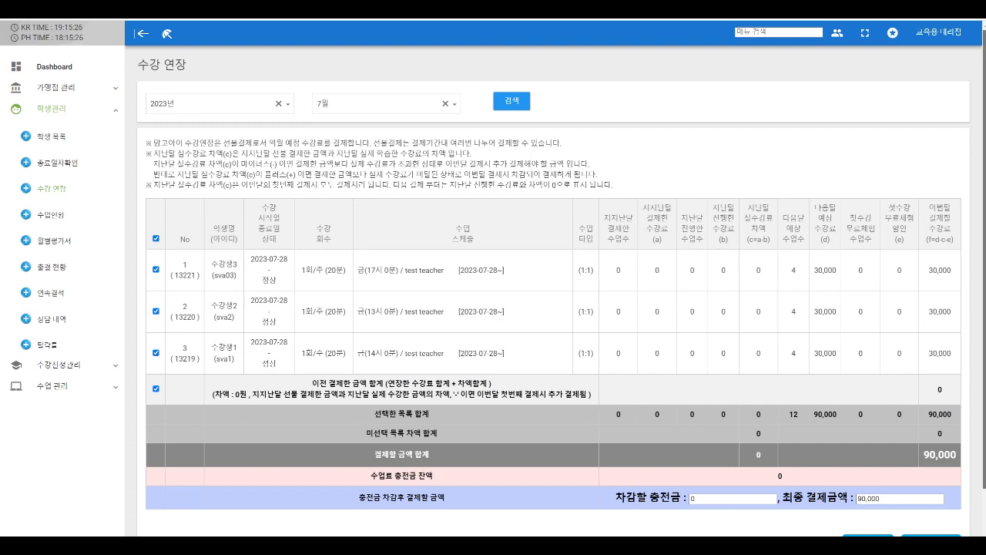
pyautogui.scroll(-2, 909, 385)
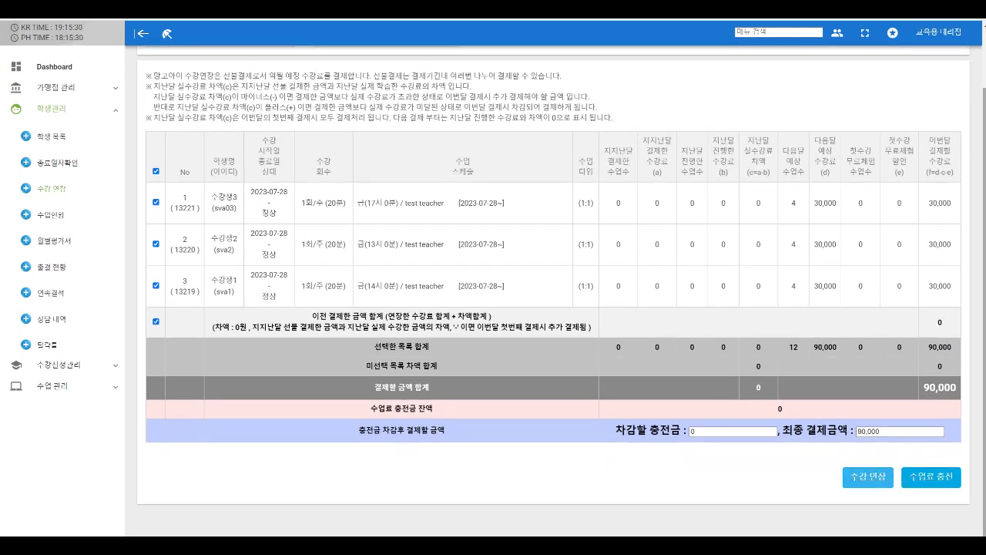
pyautogui.scroll(1, 847, 377)
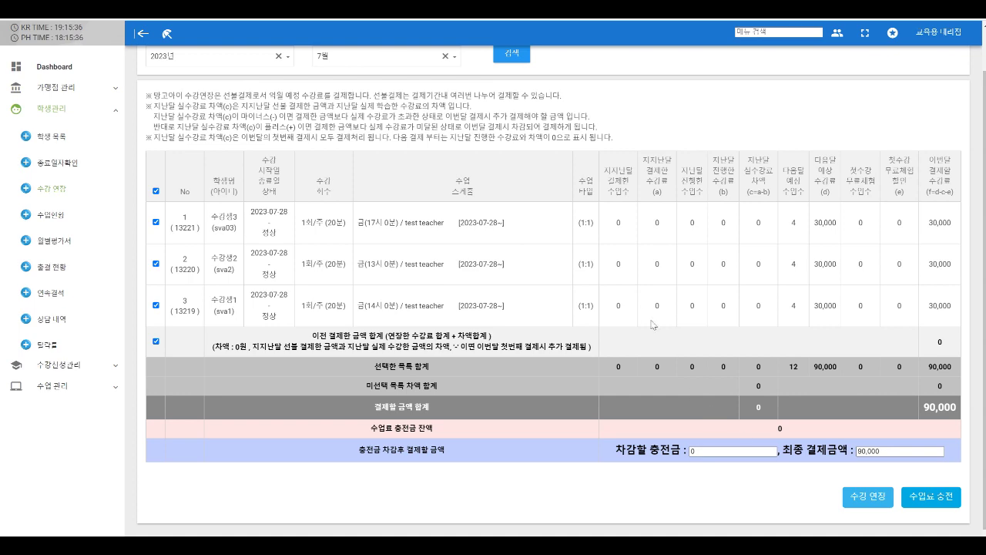
# Step: Open the tuition recharge (수업료 충전) prompt, examine its note on the minimum amount, and cancel without recharging
pyautogui.click(931, 496)
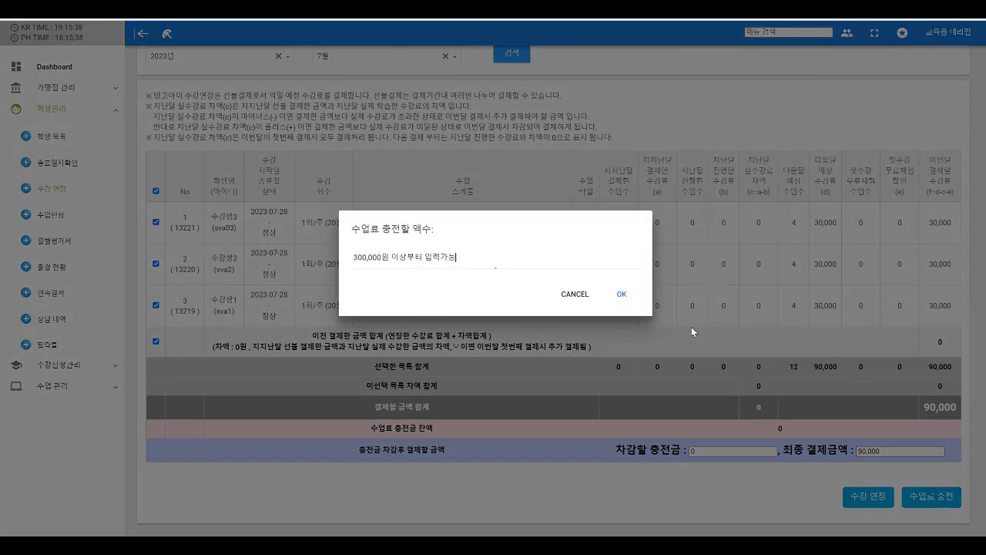
pyautogui.moveTo(465, 258); pyautogui.dragTo(357, 275)
pyautogui.doubleClick(436, 257)
pyautogui.click(583, 296)
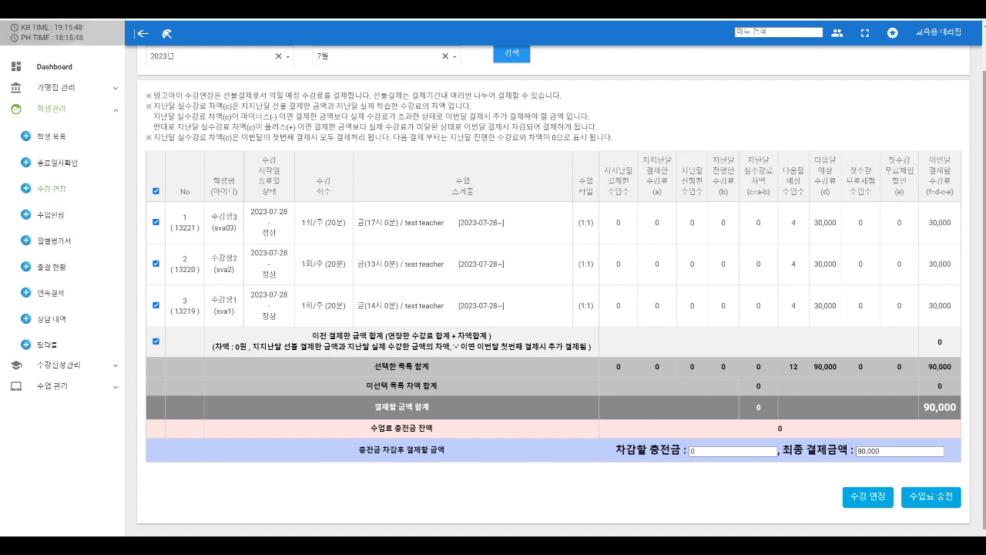
# Step: Review the July course extension fees, from the notes and student rows to the payment totals and final amount due
pyautogui.scroll(1, 983, 306)
pyautogui.scroll(-2, 878, 355)
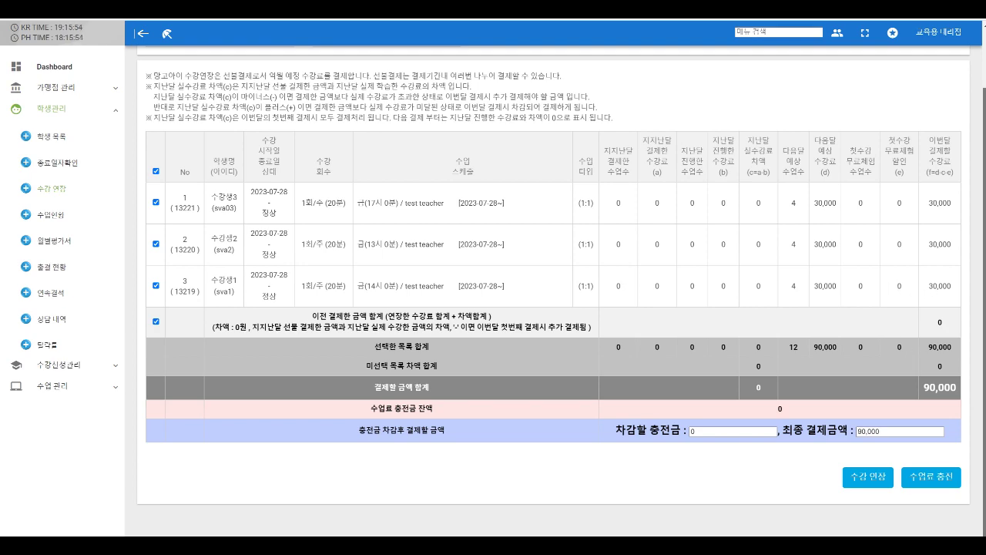
pyautogui.scroll(1, 984, 306)
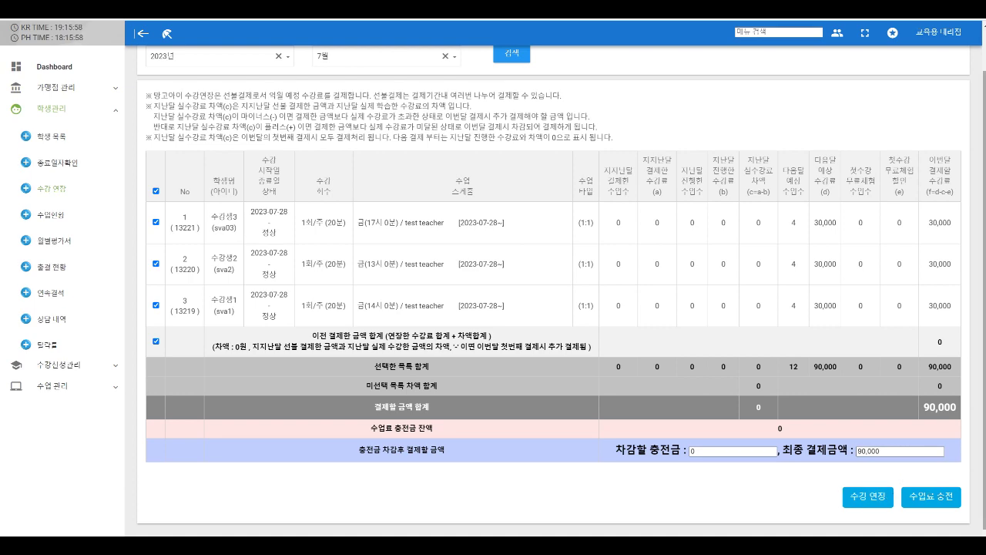
pyautogui.scroll(2, 554, 289)
pyautogui.scroll(-3, 554, 290)
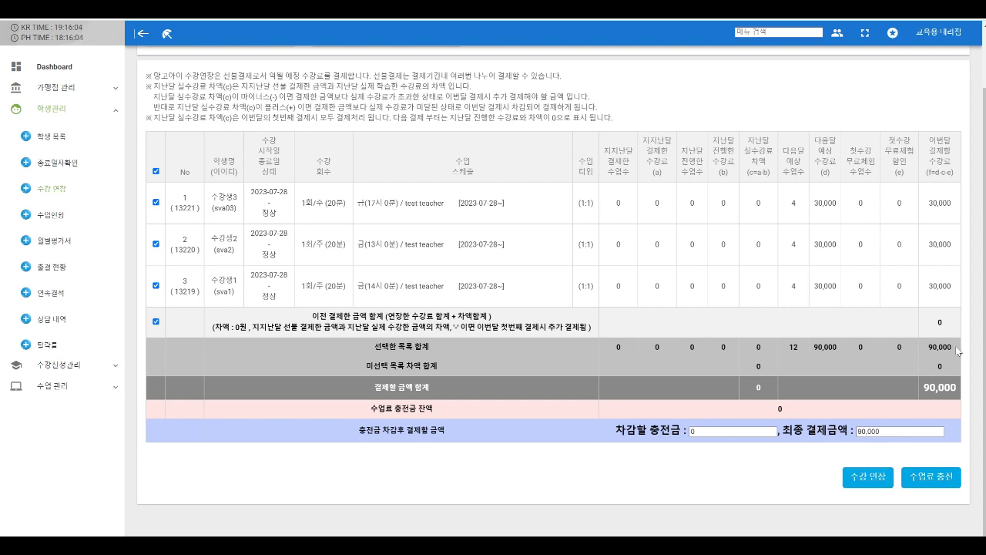
pyautogui.scroll(2, 956, 351)
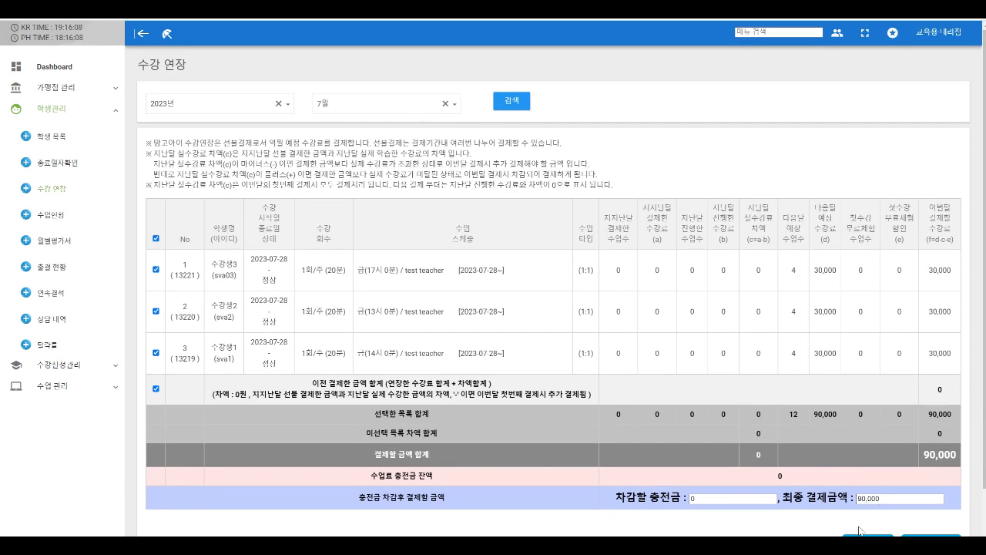
pyautogui.scroll(-1, 694, 231)
pyautogui.scroll(1, 639, 185)
pyautogui.scroll(-2, 901, 322)
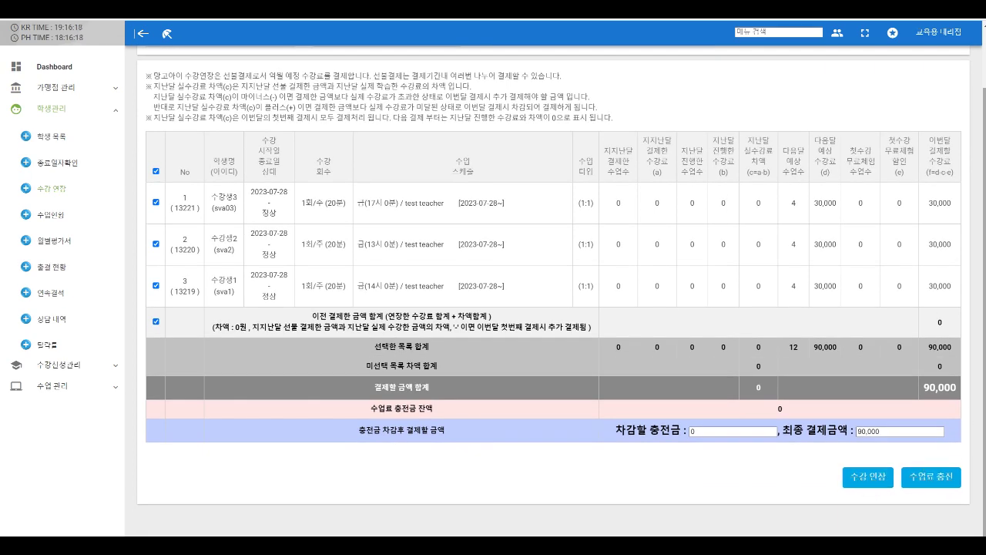
pyautogui.scroll(2, 982, 293)
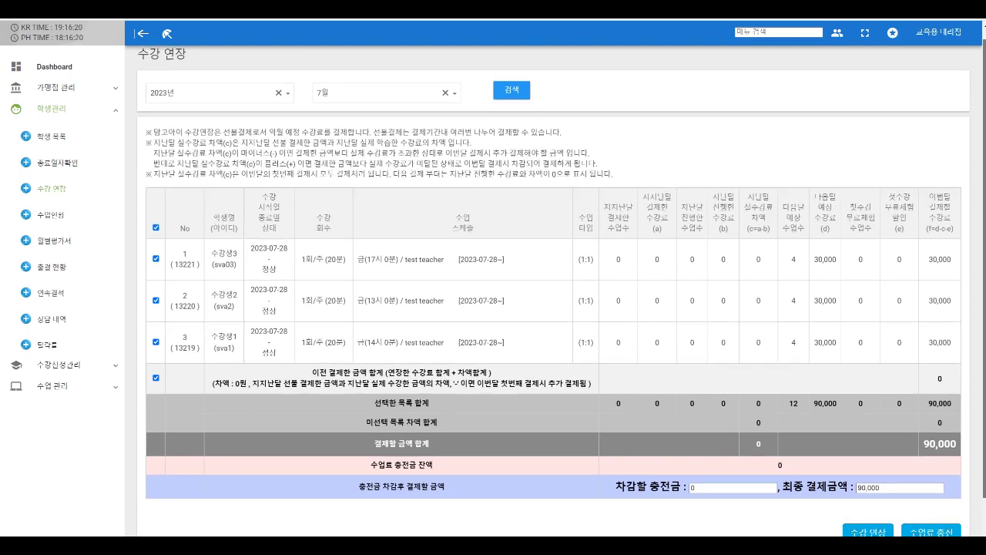
pyautogui.scroll(1, 982, 292)
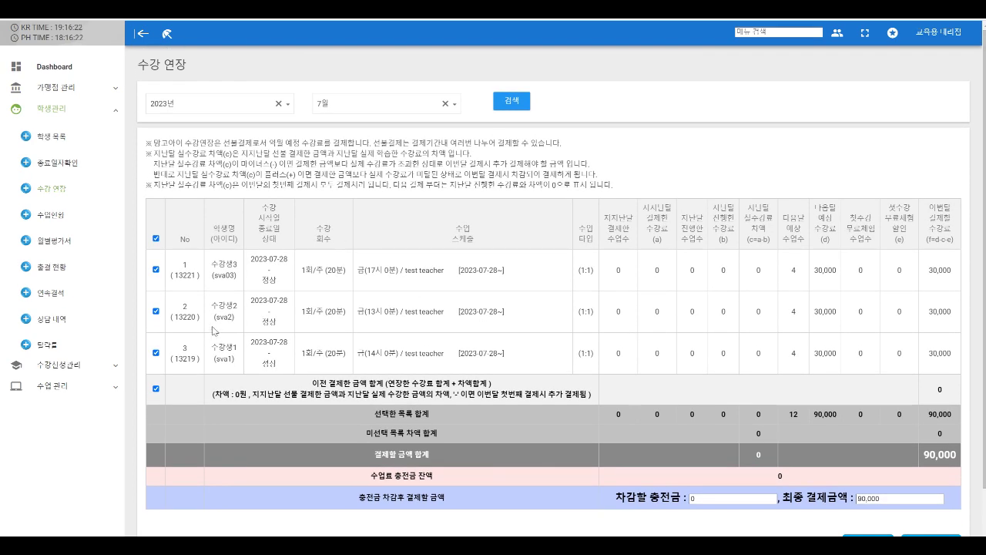
# Step: Switch the course extension month to 8월 and review the students' fees, totals and payment period note
pyautogui.click(367, 105)
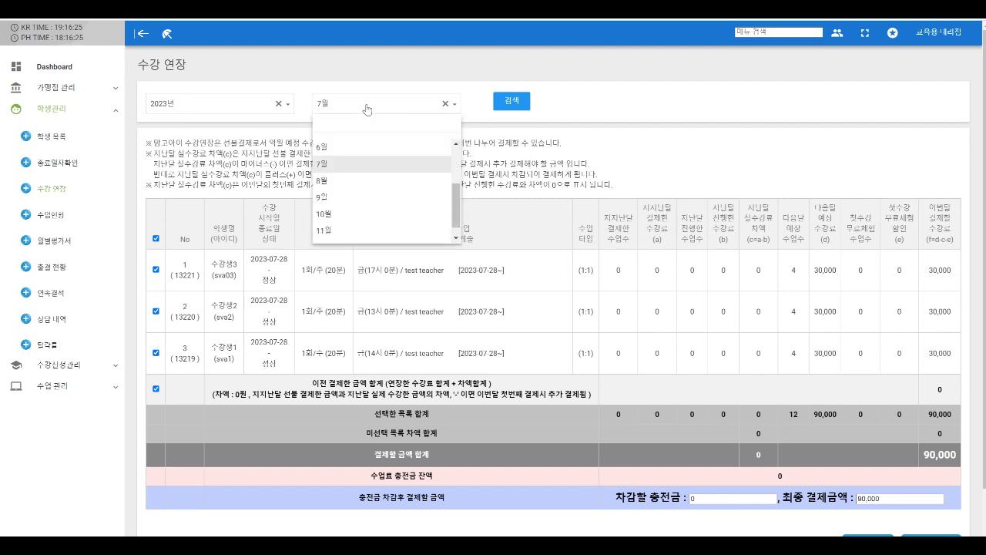
pyautogui.click(360, 181)
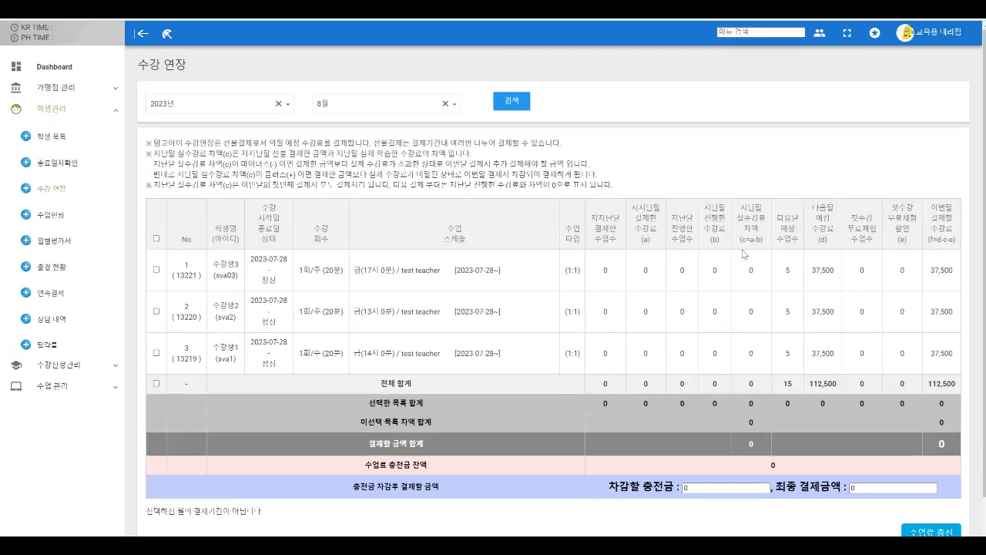
pyautogui.scroll(-2, 914, 359)
pyautogui.scroll(2, 983, 415)
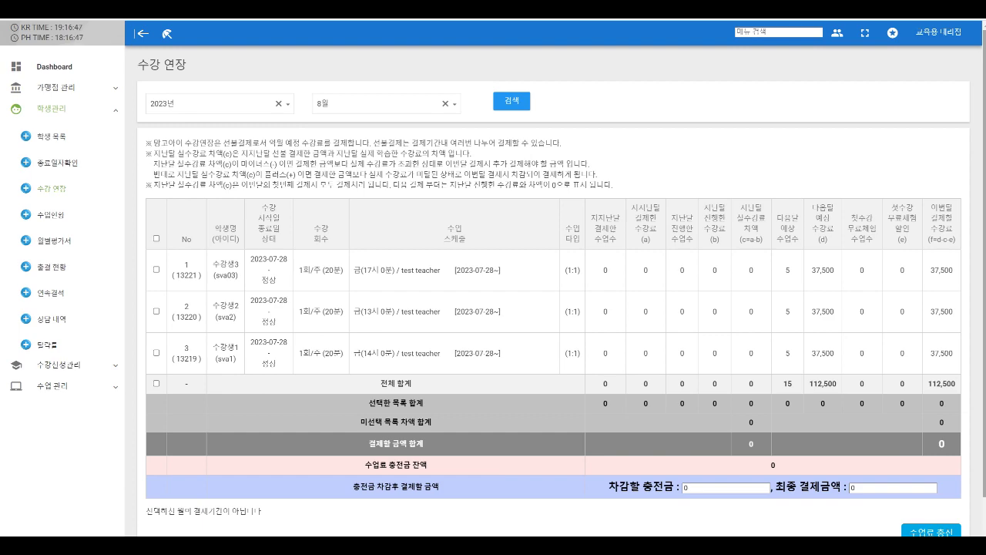
pyautogui.scroll(-1, 984, 312)
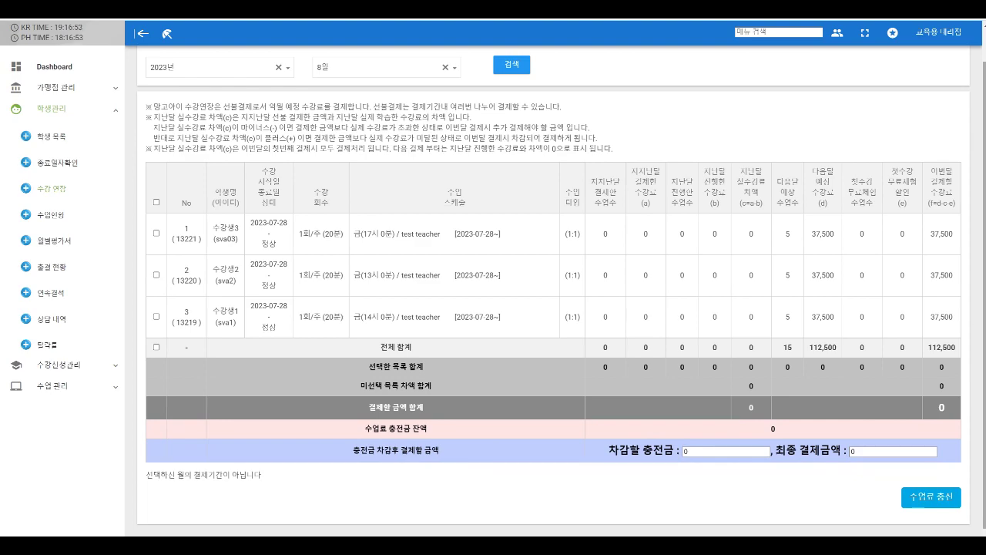
pyautogui.scroll(1, 962, 316)
pyautogui.scroll(1, 984, 273)
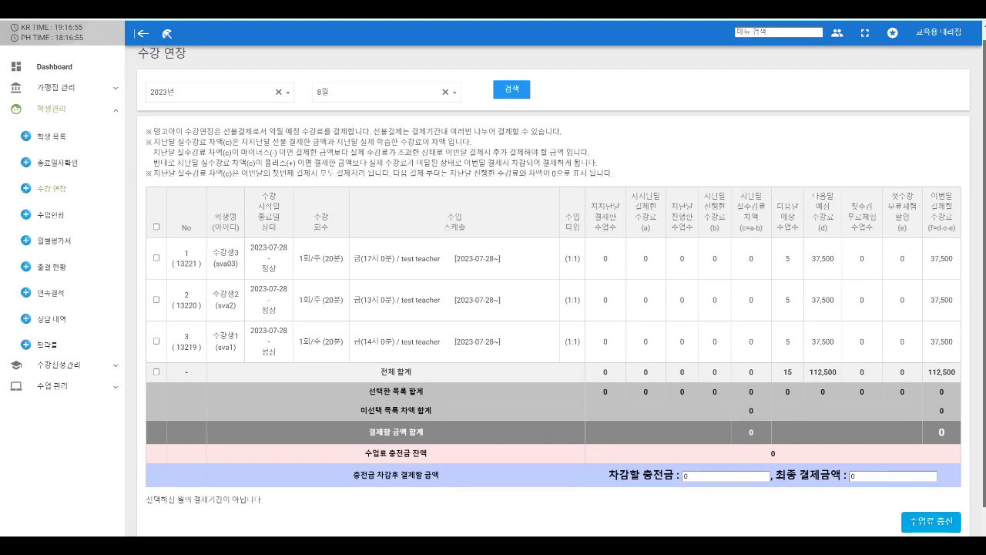